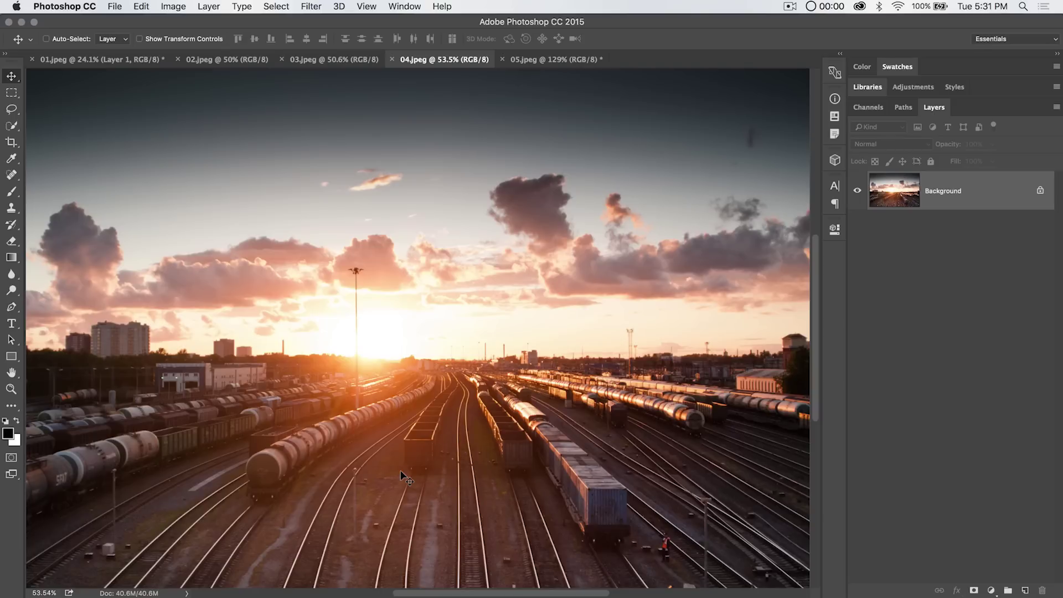
Step: Swap the foreground and background colours and fill the Background layer of 04.jpeg with the white foreground colour
{"action": "key", "text": "x"}
{"action": "key", "text": "x"}
{"action": "key", "text": "x"}
{"action": "key", "text": "x"}
{"action": "key", "text": "x"}
{"action": "key", "text": "x"}
{"action": "key", "text": "x"}
{"action": "key", "text": "alt+BackSpace"}
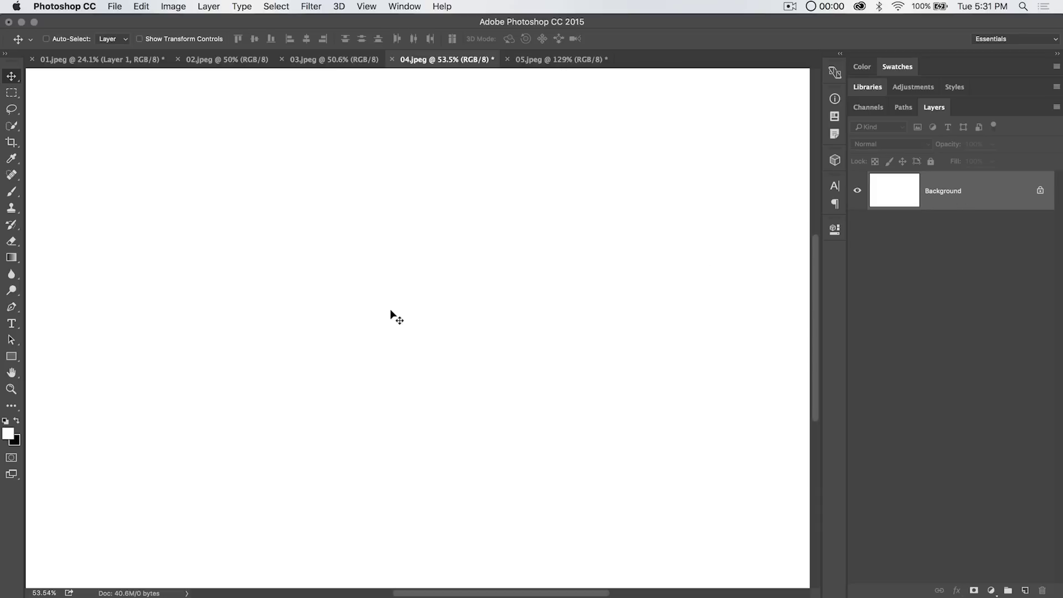
Step: Try filling the Background layer with the black background colour and again with white, and undo the fills
{"action": "key", "text": "super+BackSpace"}
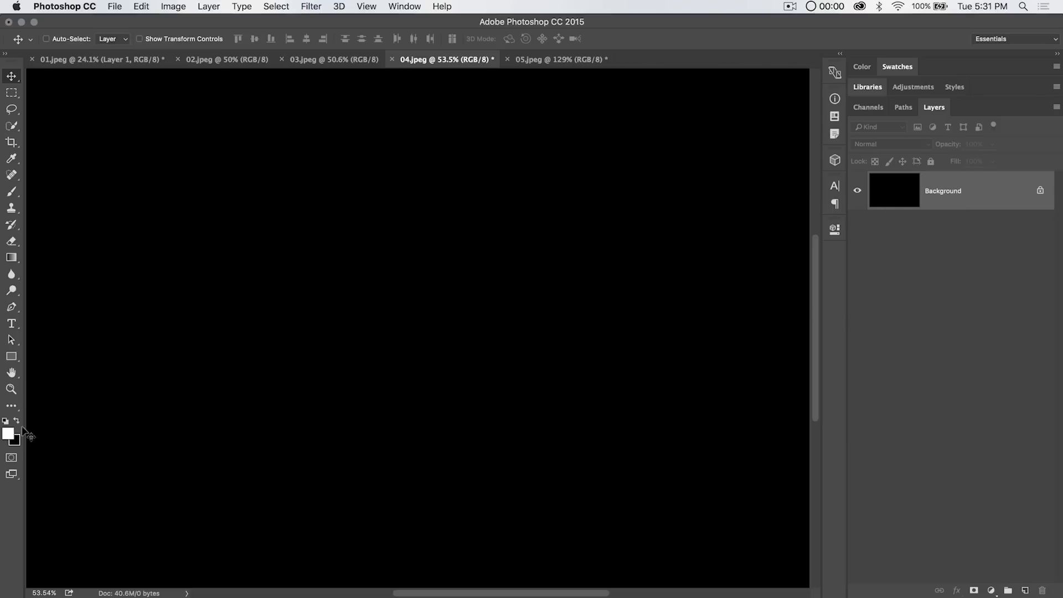
{"action": "key", "text": "alt+BackSpace"}
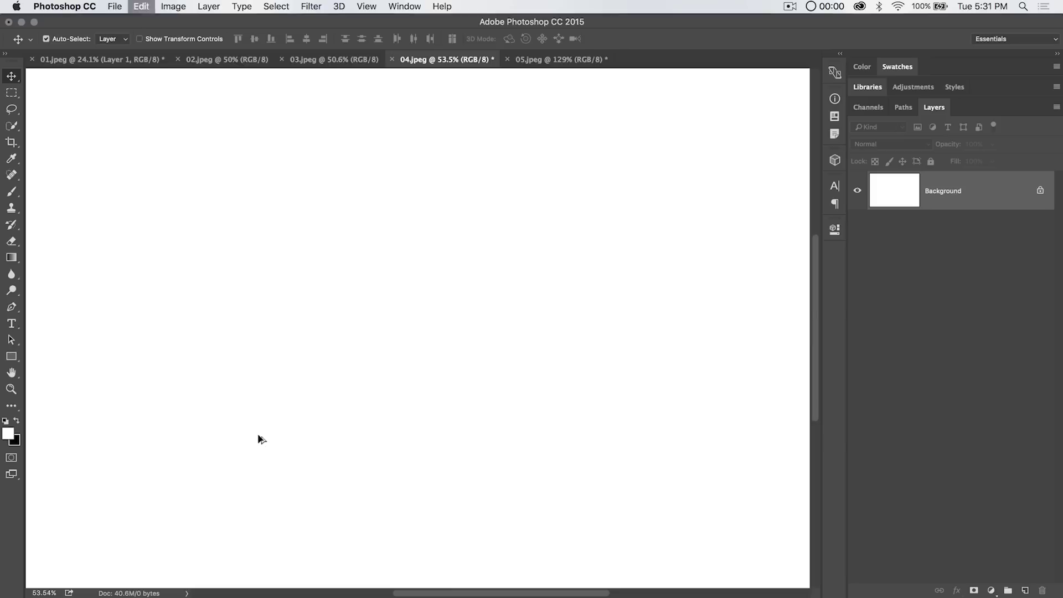
{"action": "key", "text": "alt+super+z"}
{"action": "key", "text": "alt+super+z"}
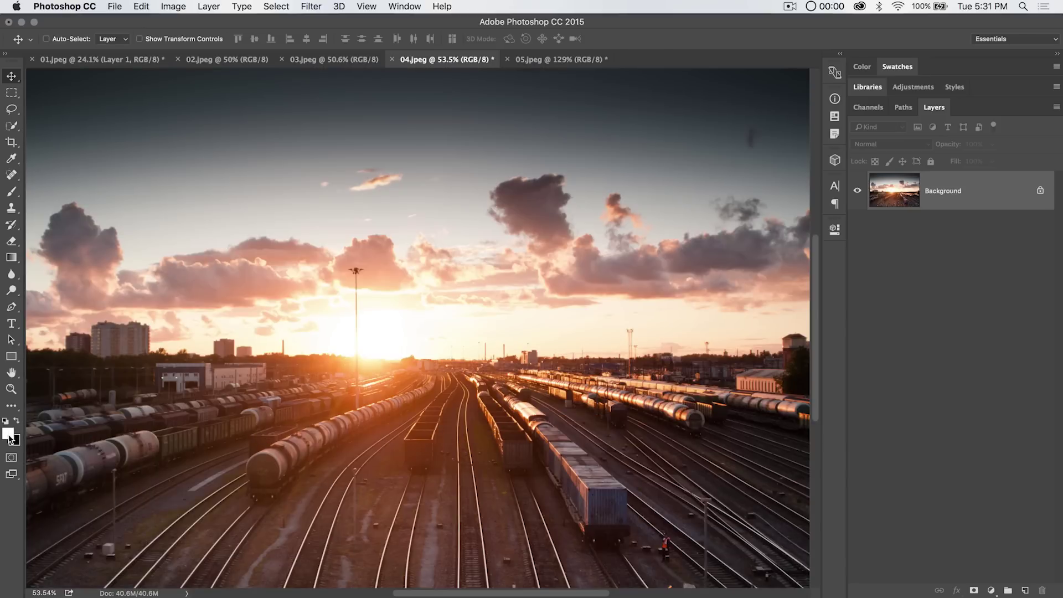
Step: Set the foreground colour to a bright red and reset the colours to the default black and white
{"action": "left_click", "coordinate": [8, 434]}
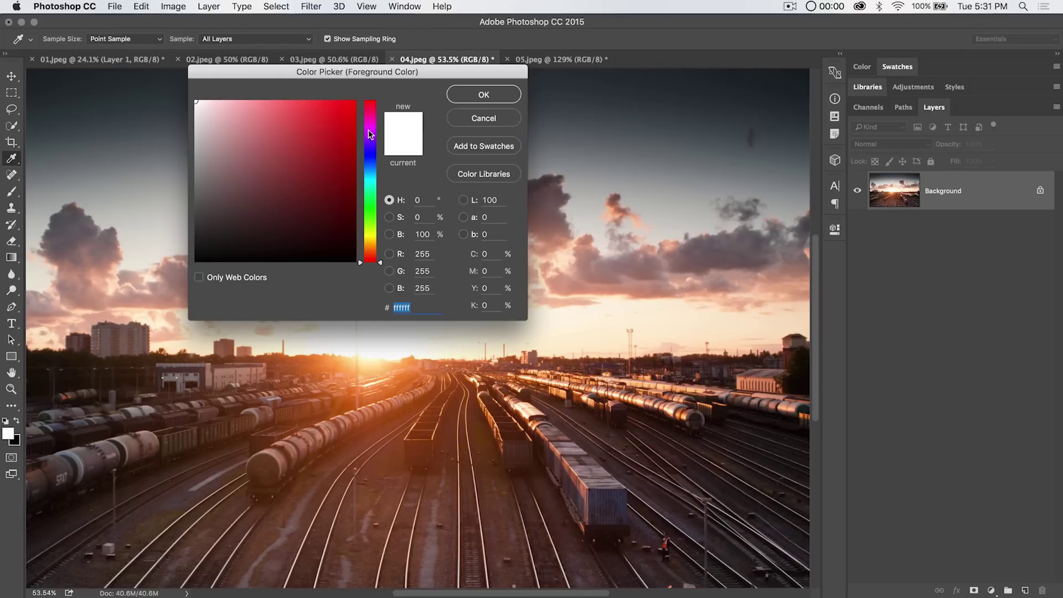
{"action": "left_click", "coordinate": [331, 112]}
{"action": "left_click", "coordinate": [492, 95]}
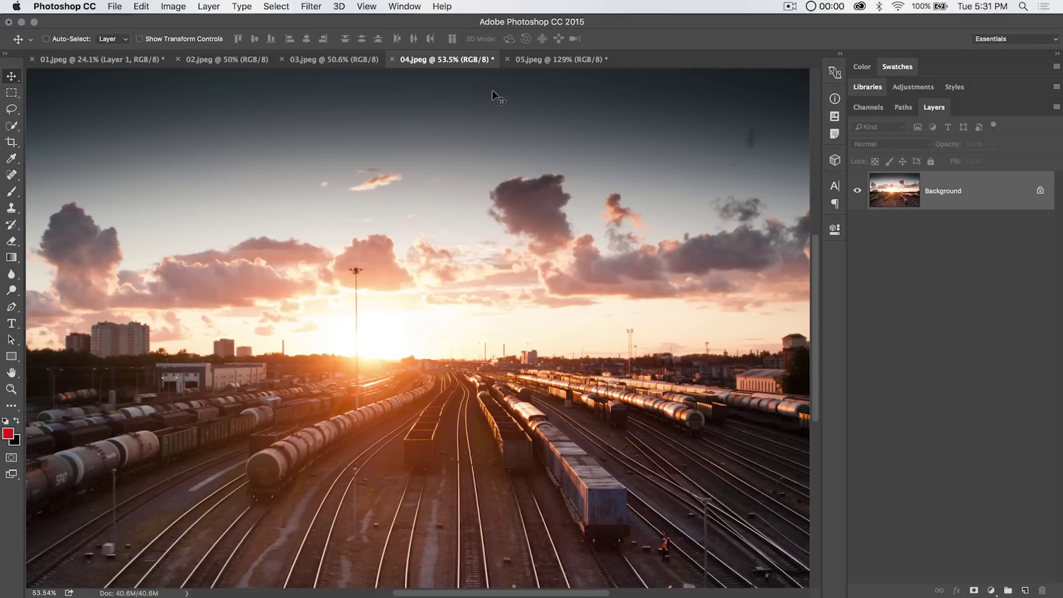
{"action": "left_click", "coordinate": [8, 422]}
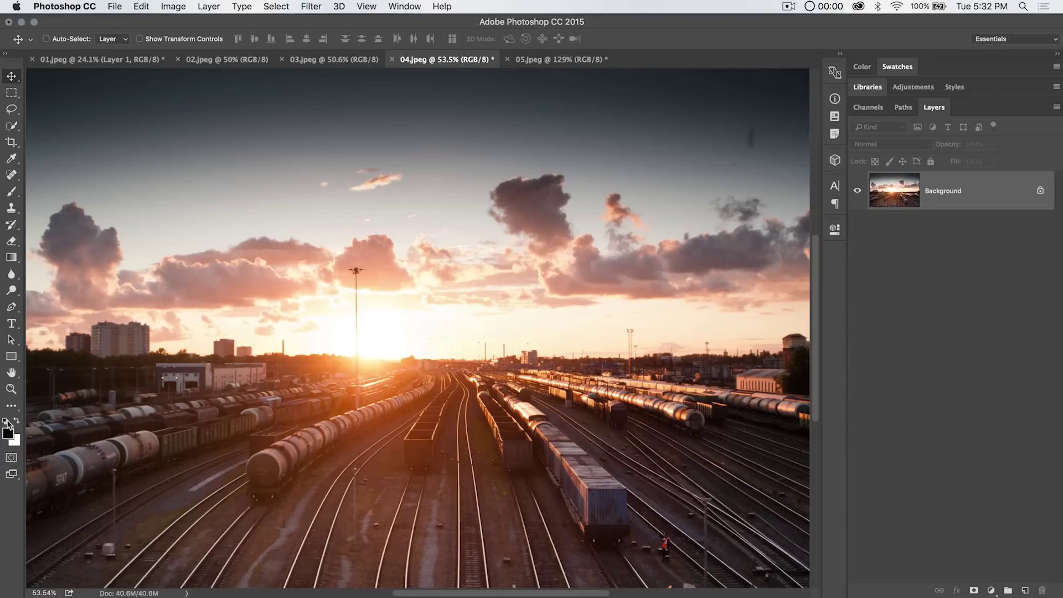
Step: Sample a pale cream (#fff2cd) from the sunlit tank cars in the photo for the foreground colour
{"action": "left_click", "coordinate": [8, 436]}
{"action": "left_click_drag", "start_coordinate": [340, 115], "coordinate": [336, 112]}
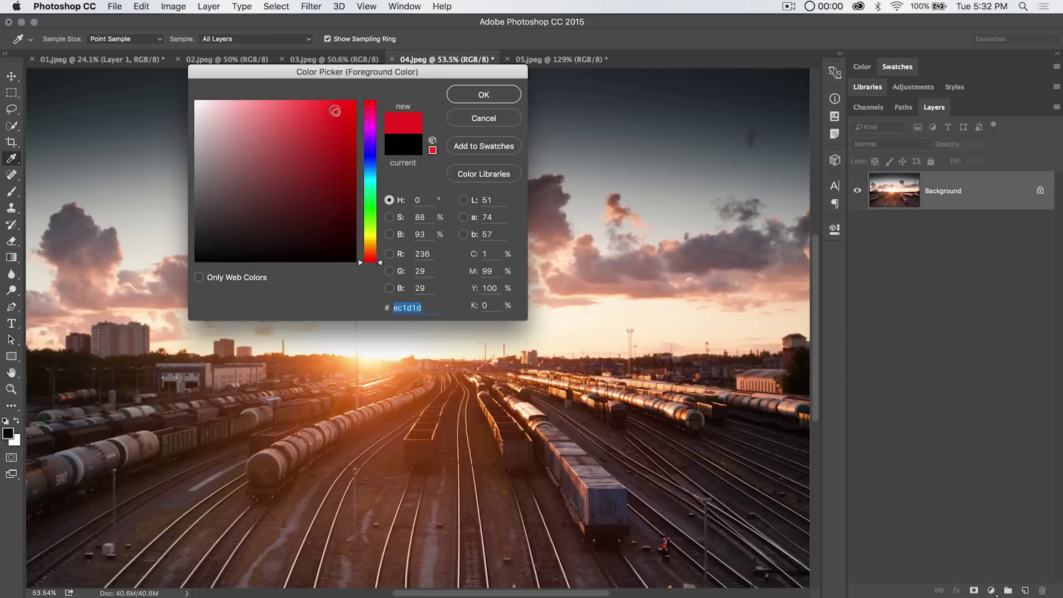
{"action": "left_click_drag", "start_coordinate": [440, 71], "coordinate": [506, 119]}
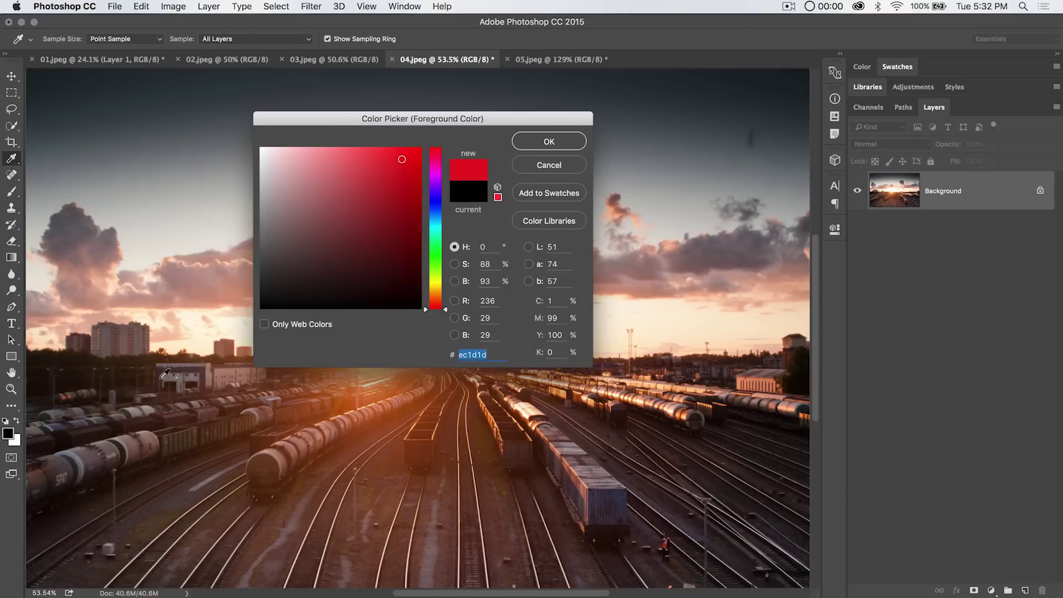
{"action": "left_click", "coordinate": [669, 406]}
{"action": "left_click_drag", "start_coordinate": [669, 406], "coordinate": [670, 405]}
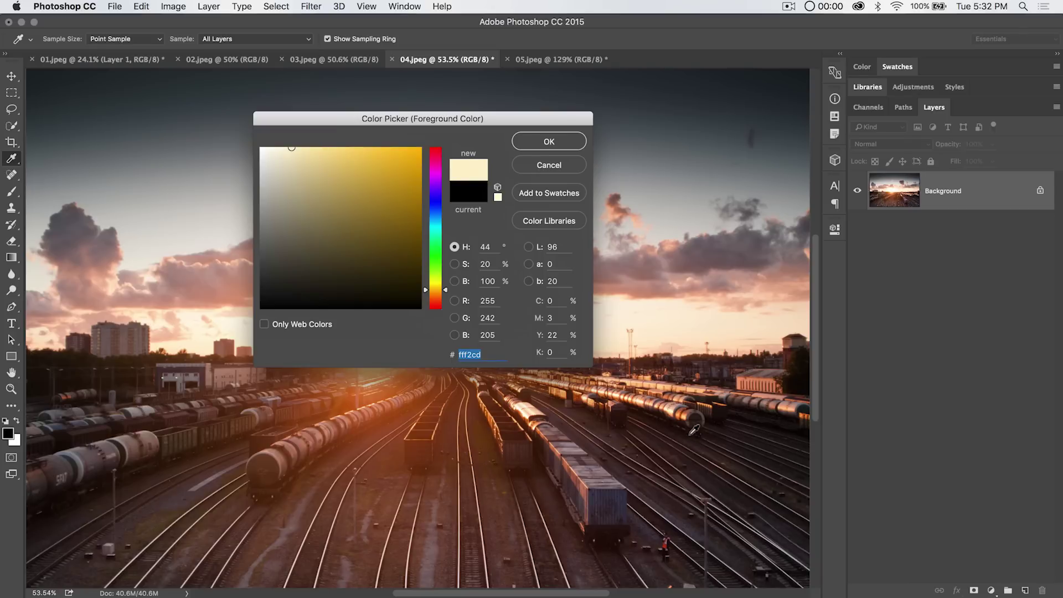
Step: Save the sampled cream colour as a swatch named "butter-yellow", including it in the current library
{"action": "left_click", "coordinate": [551, 191]}
{"action": "type", "text": "butter"}
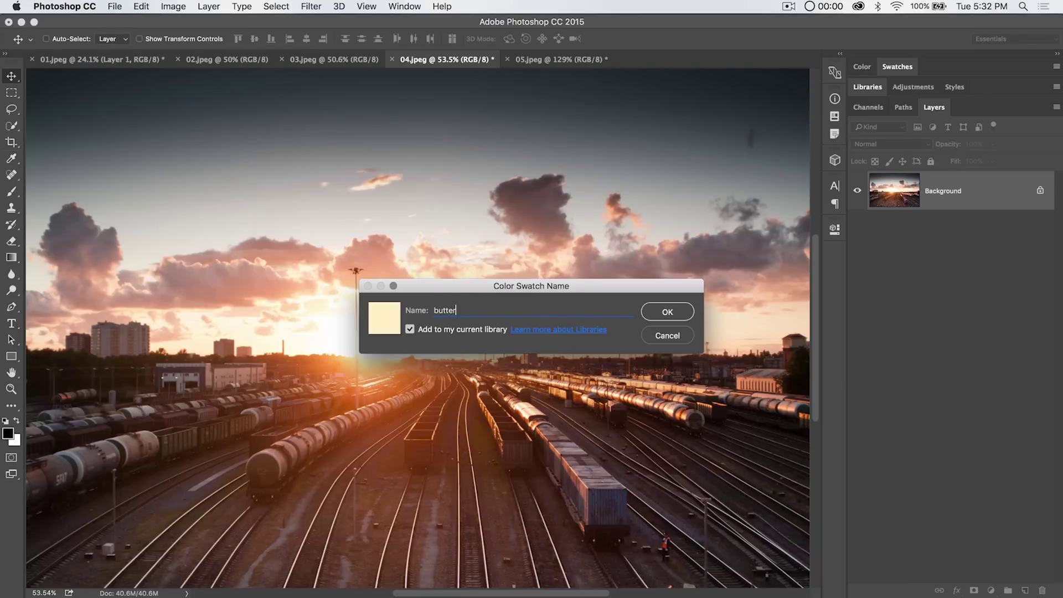
{"action": "type", "text": "-yellow"}
{"action": "left_click", "coordinate": [668, 313]}
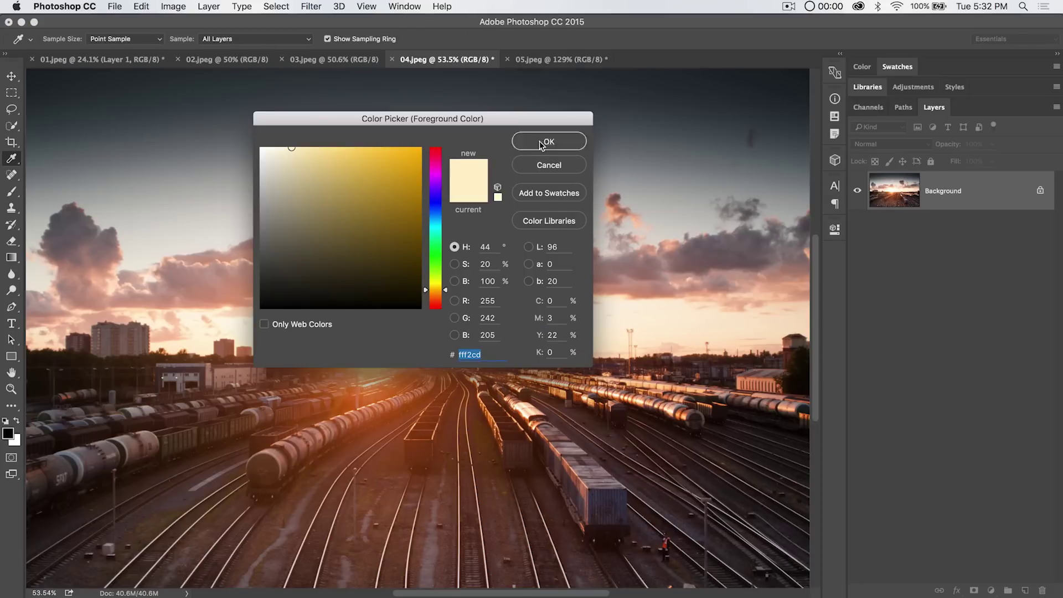
Step: Accept the cream as the foreground colour and expand the Swatches
{"action": "left_click", "coordinate": [541, 143]}
{"action": "key", "text": "v"}
{"action": "left_click", "coordinate": [895, 68]}
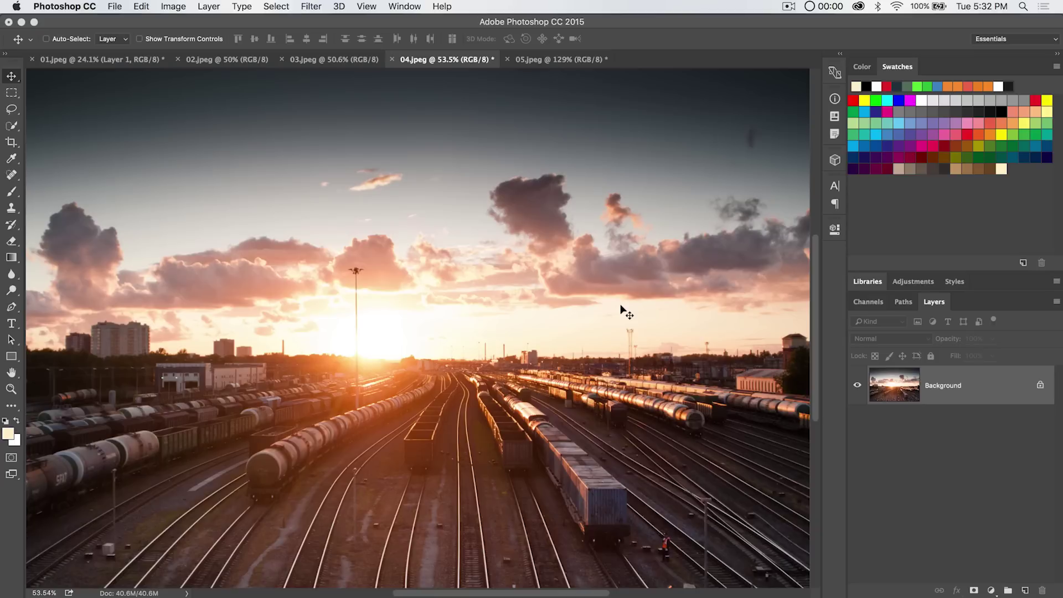
Step: Try a teal (#2eaeb3) for the foreground colour using the picker's saturation mode, and lower its saturation
{"action": "left_click", "coordinate": [8, 434]}
{"action": "left_click_drag", "start_coordinate": [474, 118], "coordinate": [435, 117]}
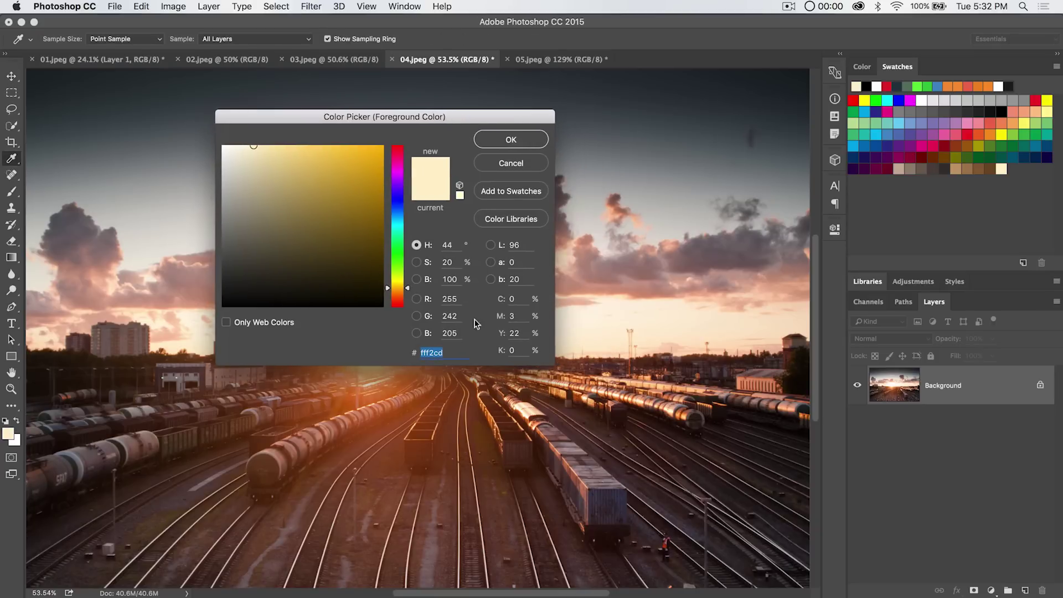
{"action": "left_click", "coordinate": [449, 352]}
{"action": "key", "text": "super+a"}
{"action": "left_click", "coordinate": [416, 261]}
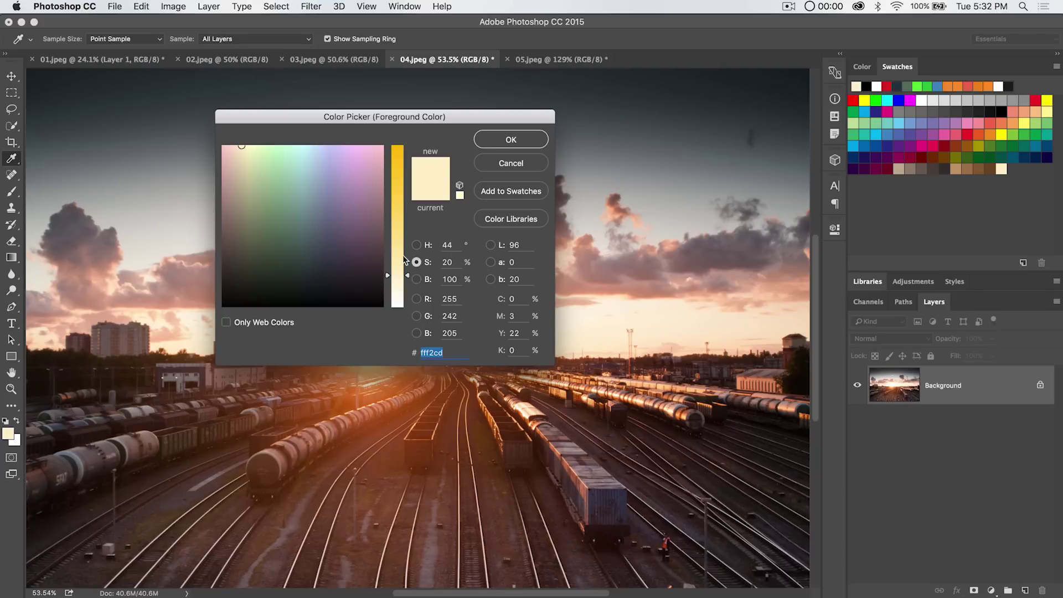
{"action": "left_click_drag", "start_coordinate": [397, 267], "coordinate": [407, 177]}
{"action": "left_click_drag", "start_coordinate": [294, 155], "coordinate": [304, 193]}
{"action": "left_click", "coordinate": [404, 186]}
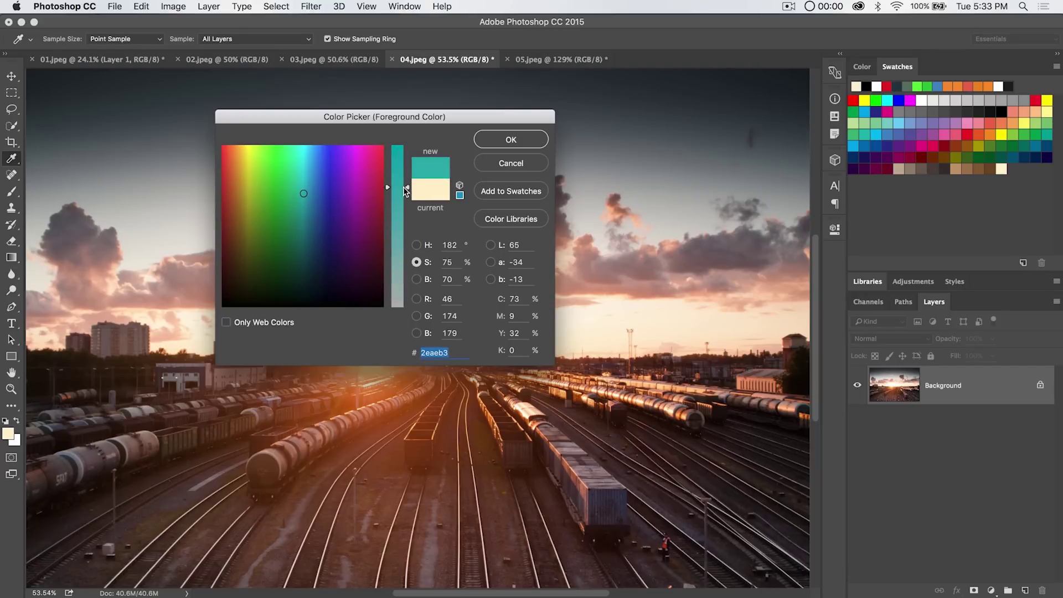
{"action": "mouse_move", "coordinate": [403, 187]}
{"action": "left_mouse_down"}
{"action": "mouse_move", "coordinate": [401, 248]}
{"action": "mouse_move", "coordinate": [397, 206]}
{"action": "left_mouse_up"}
Step: Pick a bright green (#14e71e) using the picker's brightness mode and switch back to hue mode
{"action": "left_click", "coordinate": [417, 245]}
{"action": "left_click", "coordinate": [417, 279]}
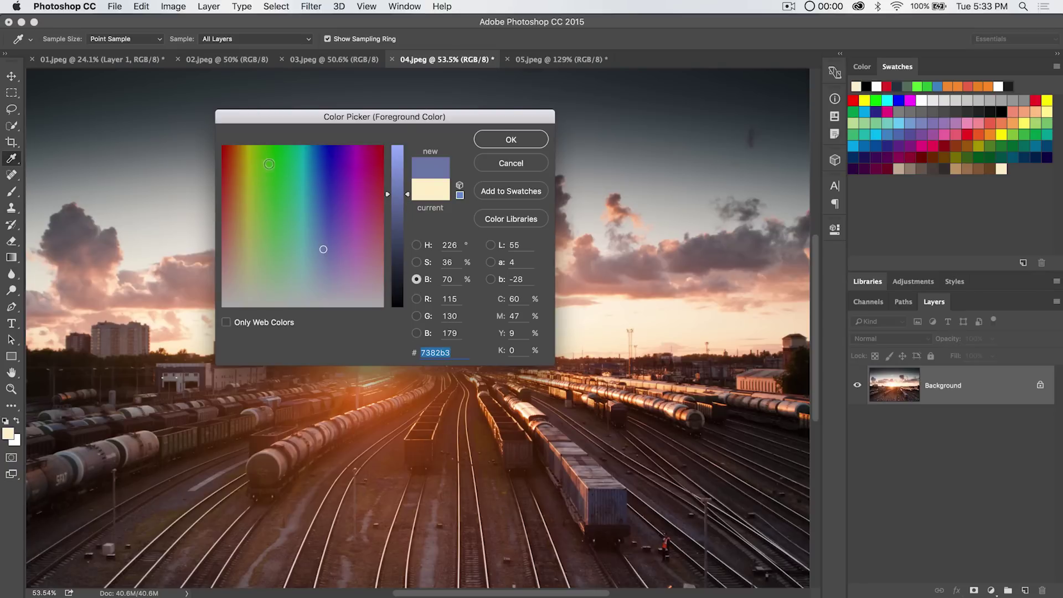
{"action": "left_click", "coordinate": [277, 160]}
{"action": "left_click", "coordinate": [398, 171]}
{"action": "mouse_move", "coordinate": [398, 165]}
{"action": "left_mouse_down"}
{"action": "mouse_move", "coordinate": [398, 152]}
{"action": "mouse_move", "coordinate": [398, 221]}
{"action": "mouse_move", "coordinate": [398, 161]}
{"action": "left_mouse_up"}
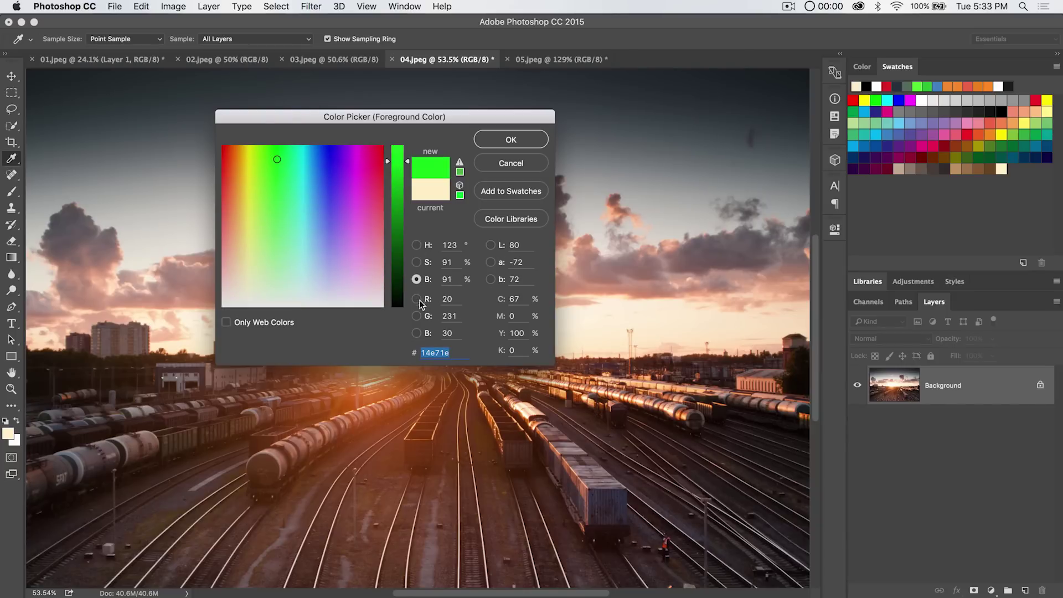
{"action": "left_click", "coordinate": [417, 244]}
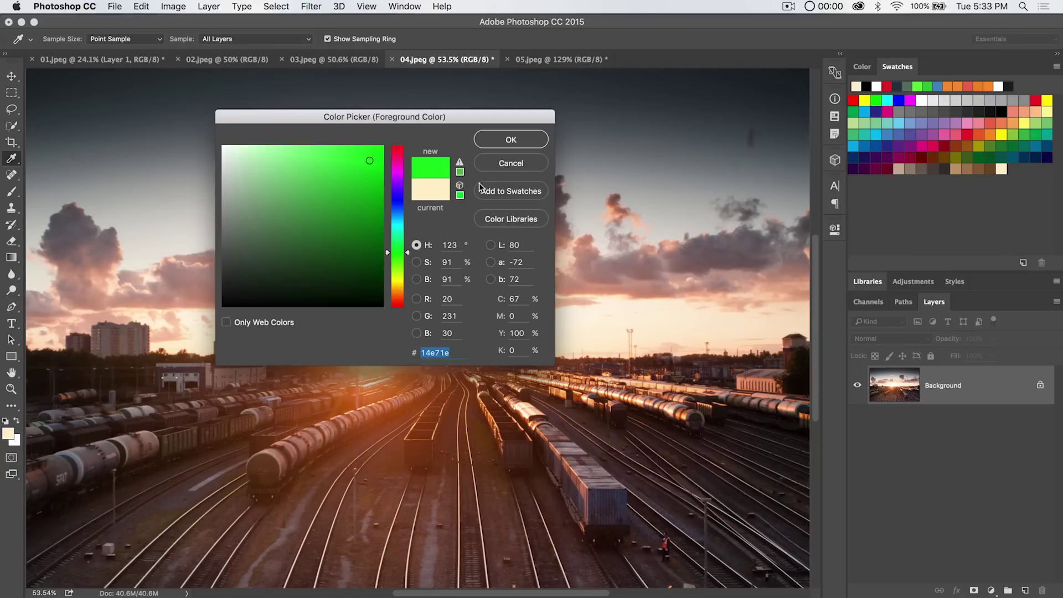
Step: Browse the purple shades in the PANTONE+ CMYK Uncoated colour library and return to the colour picker
{"action": "left_click", "coordinate": [513, 219]}
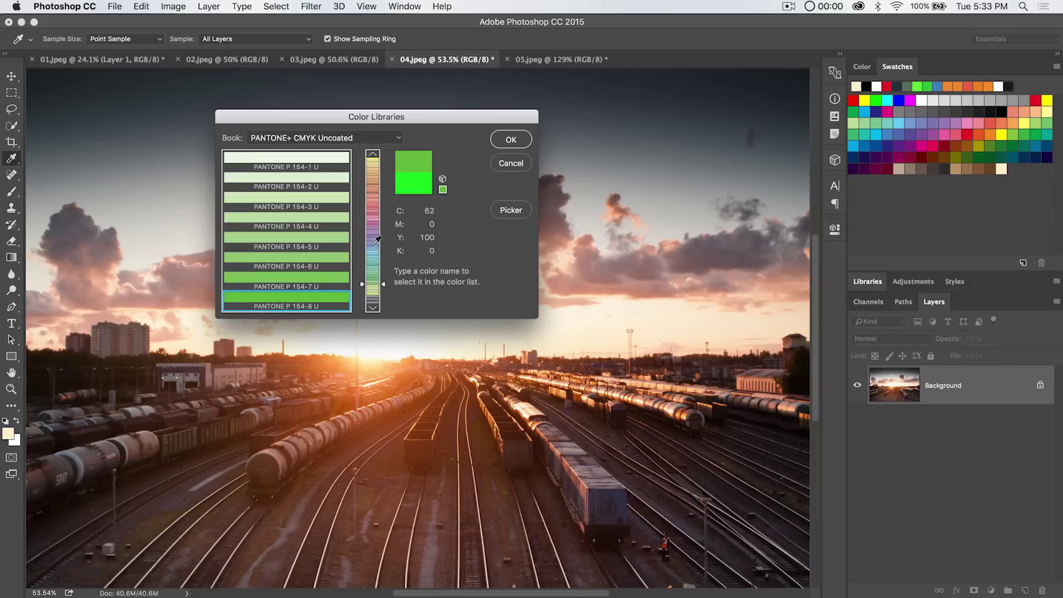
{"action": "left_click_drag", "start_coordinate": [376, 179], "coordinate": [373, 227]}
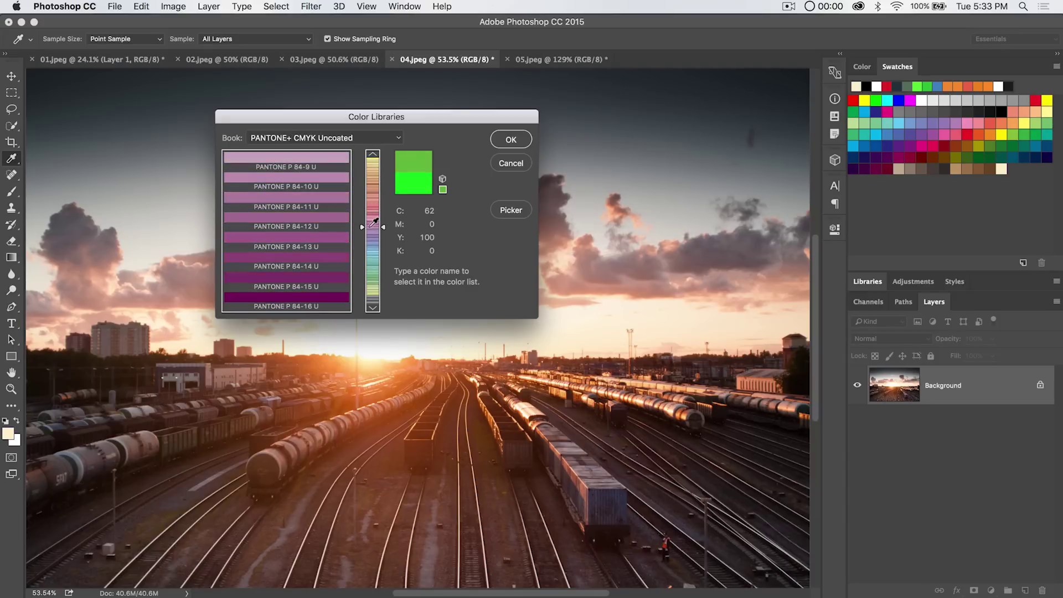
{"action": "left_click", "coordinate": [510, 213]}
Step: Pick a medium green (#5eb136), replace it with its in-gamut and web-safe match #669933, and accept it as the foreground colour
{"action": "mouse_move", "coordinate": [332, 206]}
{"action": "left_mouse_down"}
{"action": "mouse_move", "coordinate": [315, 213]}
{"action": "mouse_move", "coordinate": [334, 194]}
{"action": "left_mouse_up"}
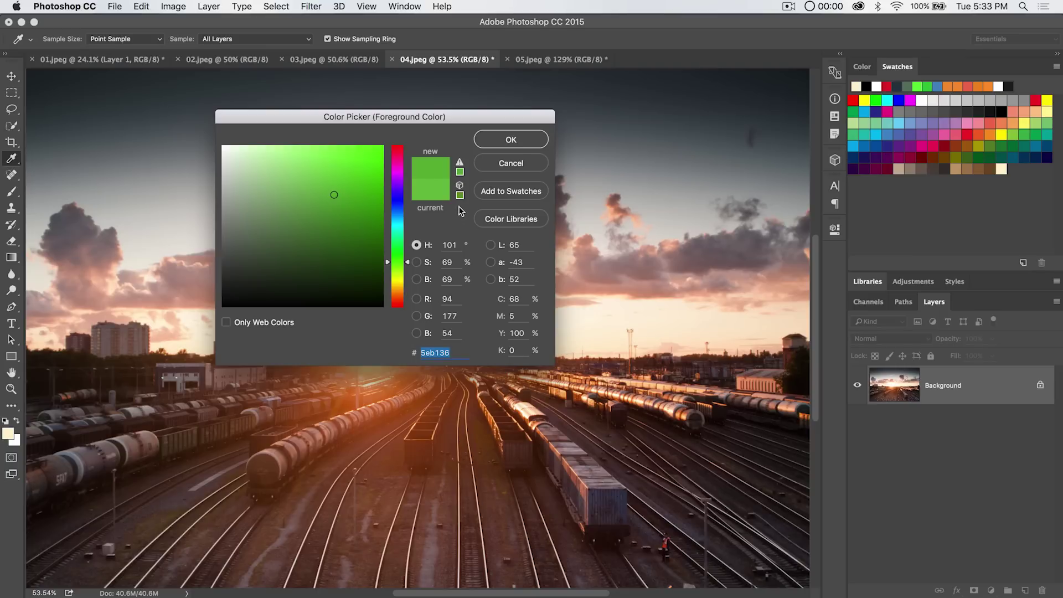
{"action": "left_click", "coordinate": [460, 173]}
{"action": "left_click", "coordinate": [460, 195]}
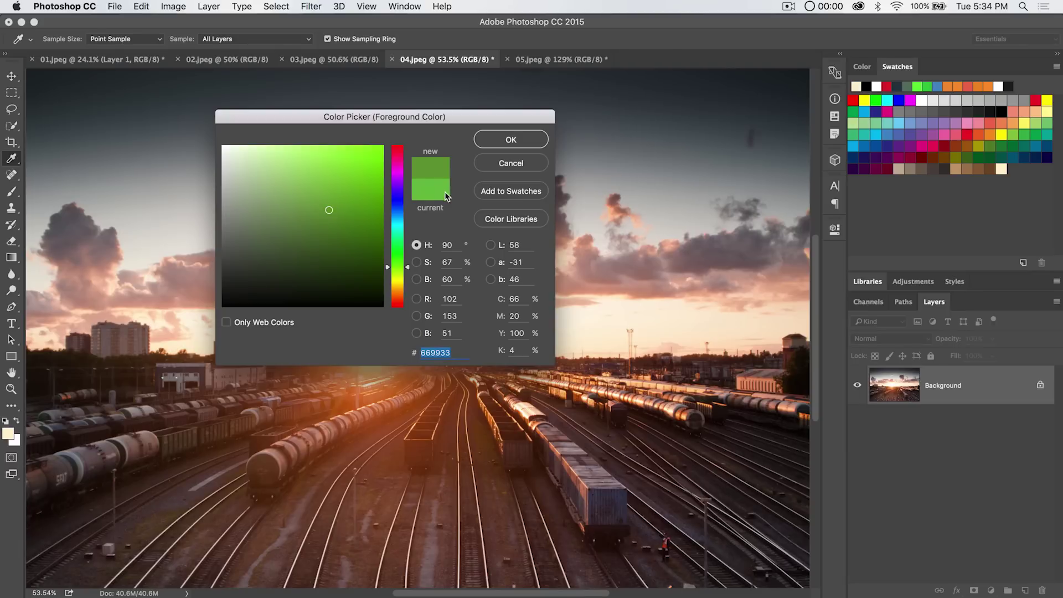
{"action": "left_click", "coordinate": [510, 139]}
{"action": "key", "text": "v"}
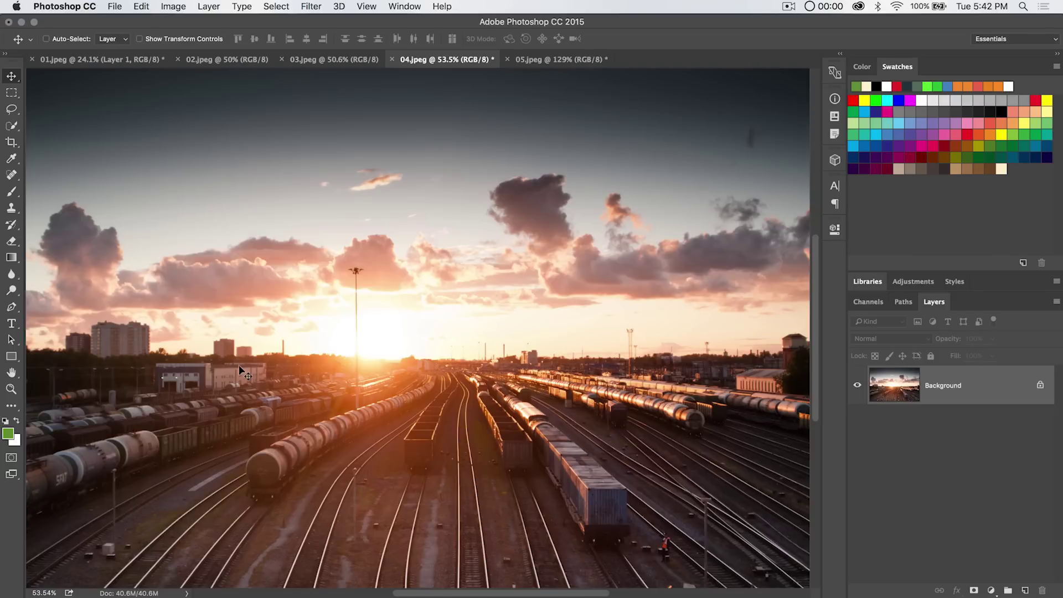
Step: Set the Color Picker preference to Apple in the General preferences
{"action": "key", "text": "super"}
{"action": "key", "text": "i"}
{"action": "key", "text": "super+k"}
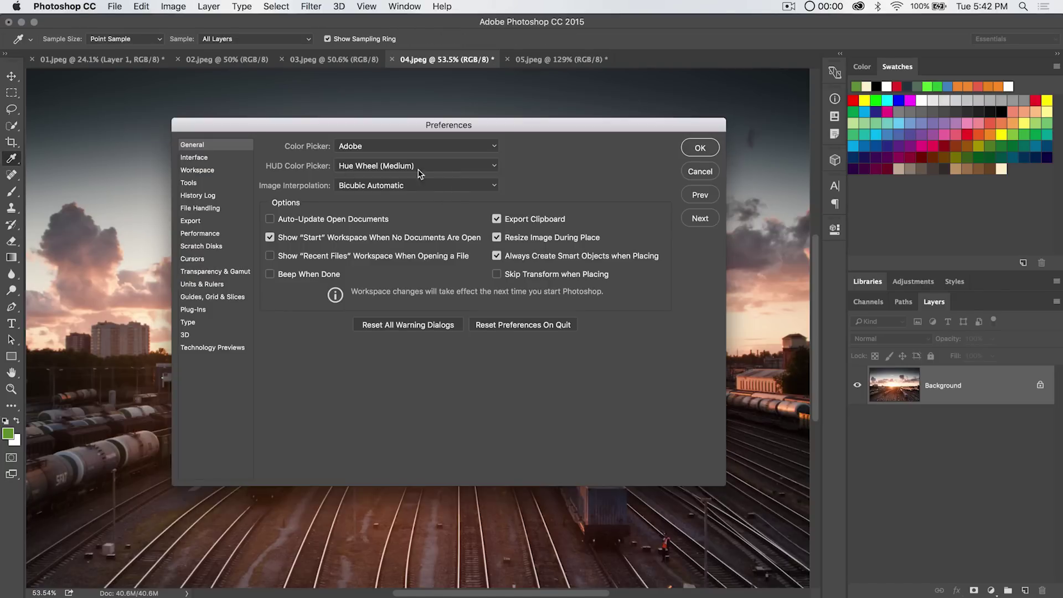
{"action": "left_click", "coordinate": [363, 145]}
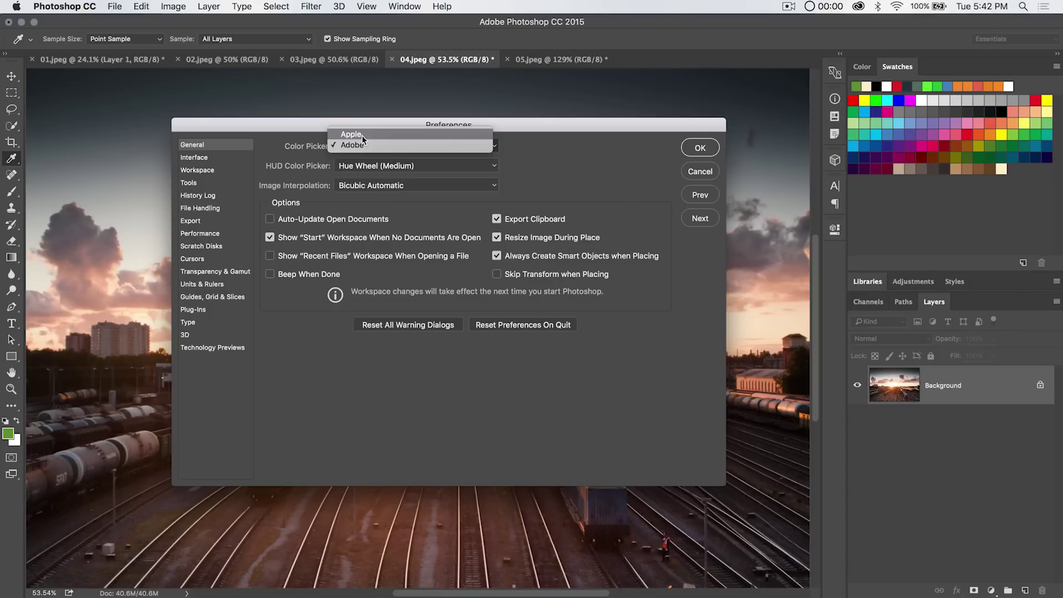
{"action": "left_click", "coordinate": [361, 134]}
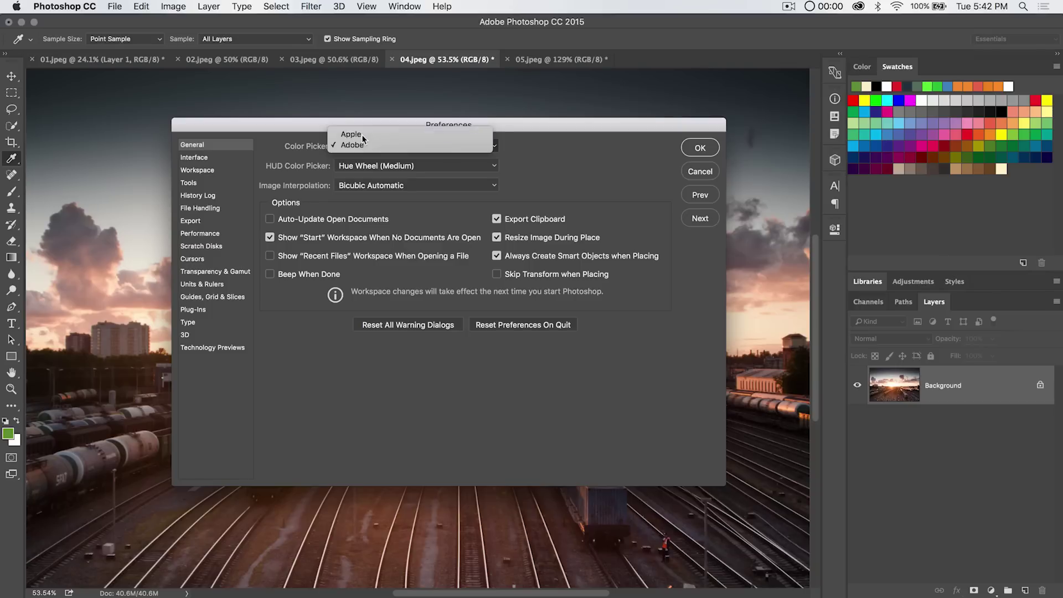
{"action": "left_click", "coordinate": [693, 147]}
{"action": "key", "text": "v"}
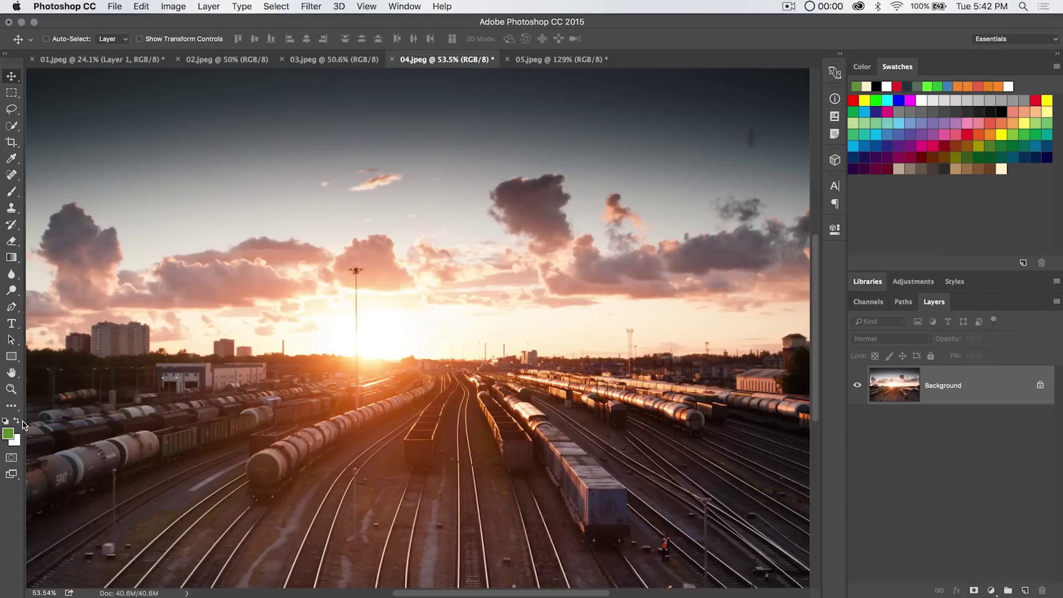
Step: Try choosing the foreground colour on the Apple colour wheel and cancel the choice
{"action": "left_click", "coordinate": [9, 434]}
{"action": "left_click_drag", "start_coordinate": [552, 119], "coordinate": [407, 126]}
{"action": "left_click_drag", "start_coordinate": [372, 200], "coordinate": [410, 197]}
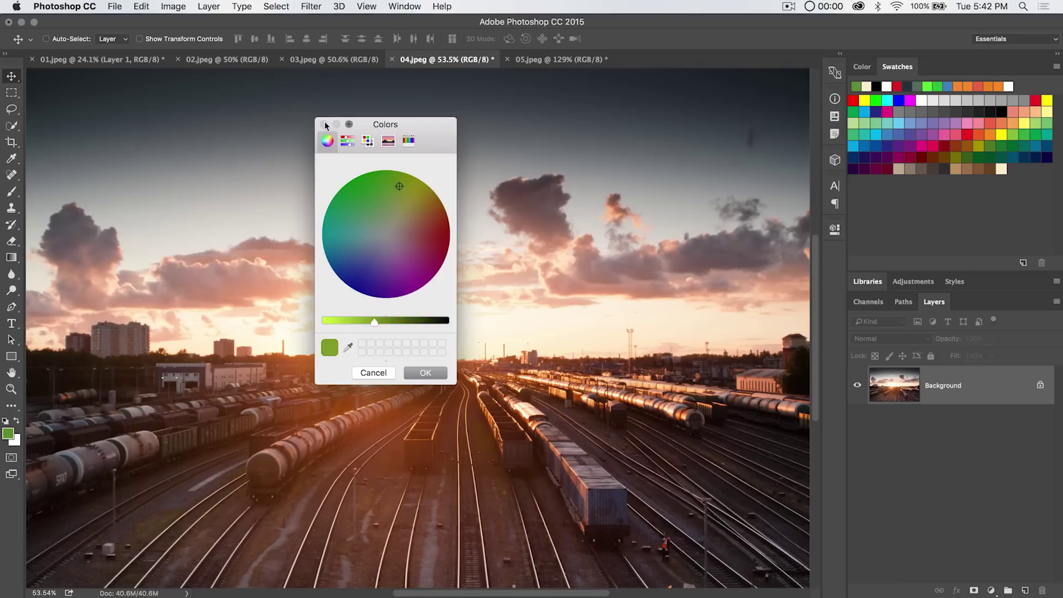
{"action": "left_click", "coordinate": [384, 373]}
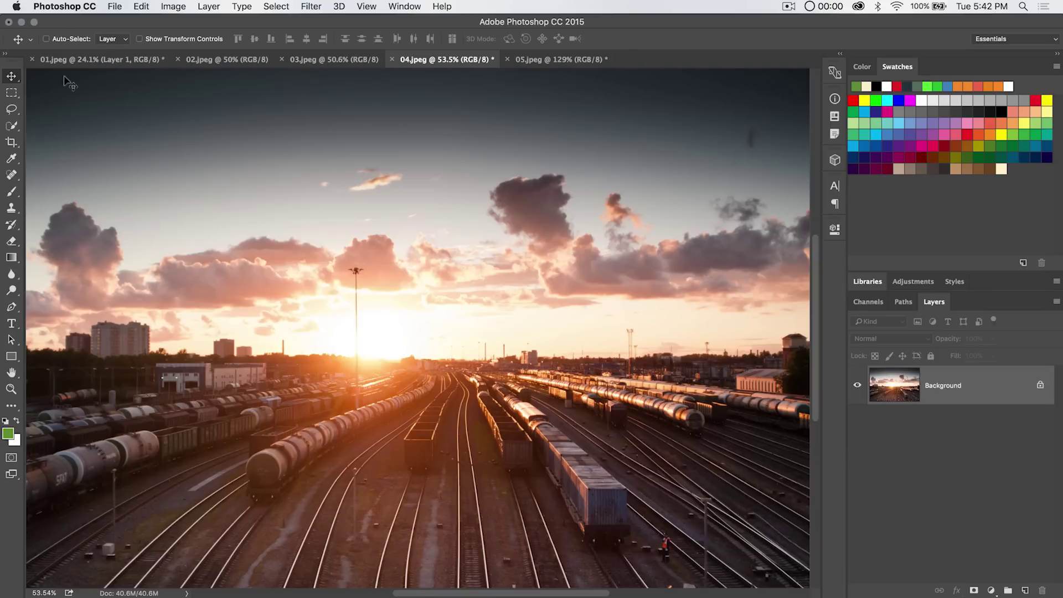
Step: Set the Color Picker preference back to Adobe, check the foreground colour picker and accept the green unchanged
{"action": "key", "text": "i"}
{"action": "key", "text": "super+k"}
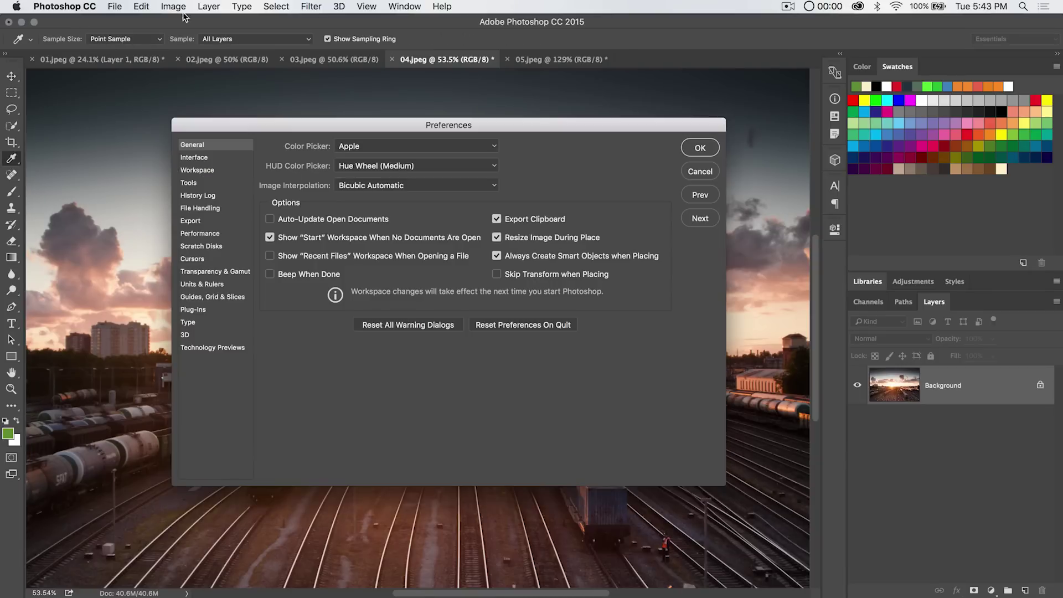
{"action": "left_click", "coordinate": [396, 148]}
{"action": "left_click", "coordinate": [476, 150]}
{"action": "left_click", "coordinate": [700, 148]}
{"action": "key", "text": "v"}
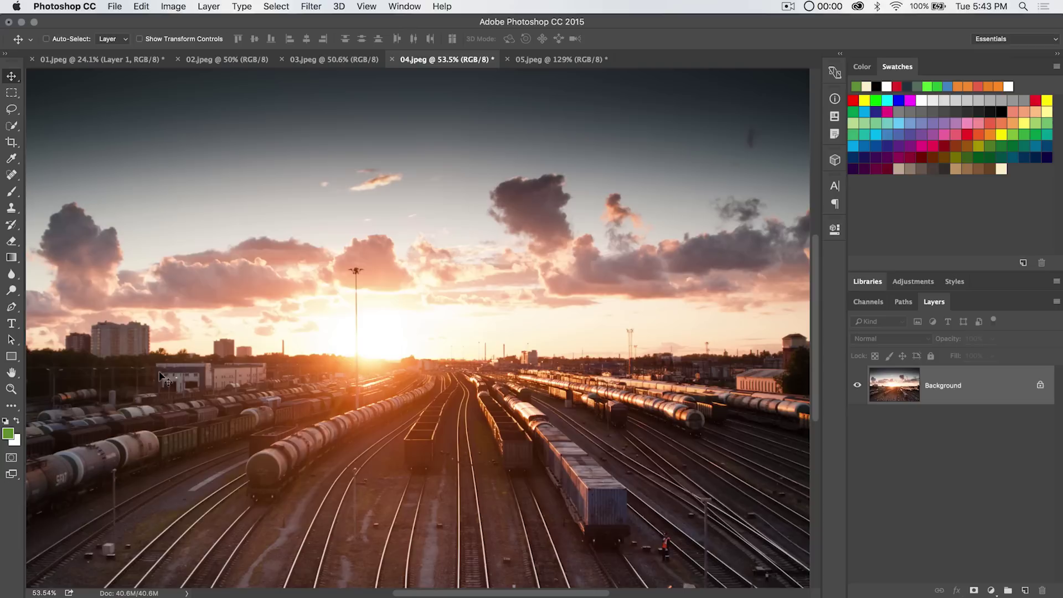
{"action": "left_click", "coordinate": [8, 433]}
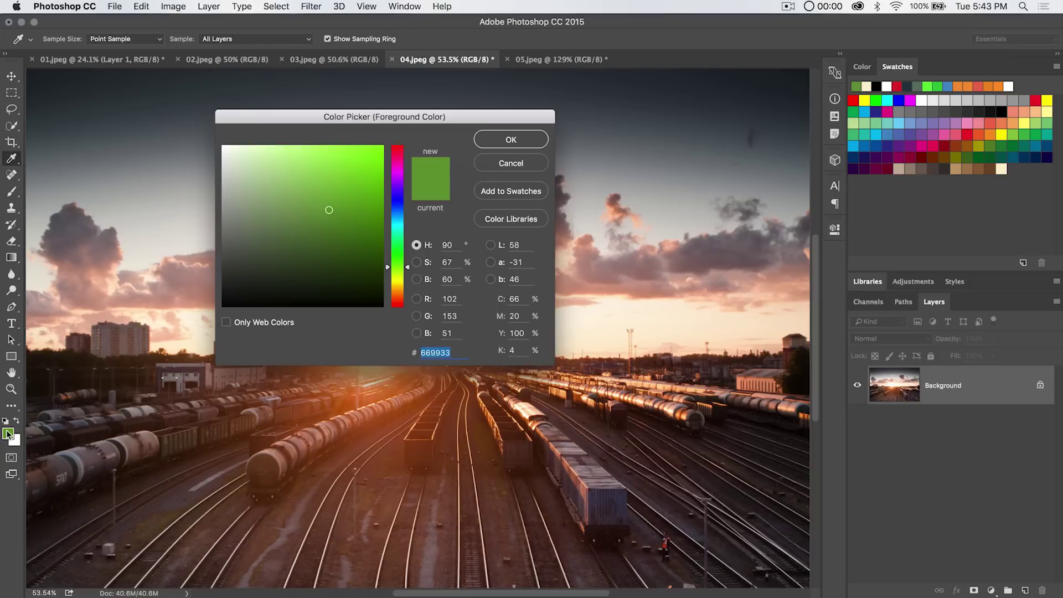
{"action": "left_click", "coordinate": [511, 142]}
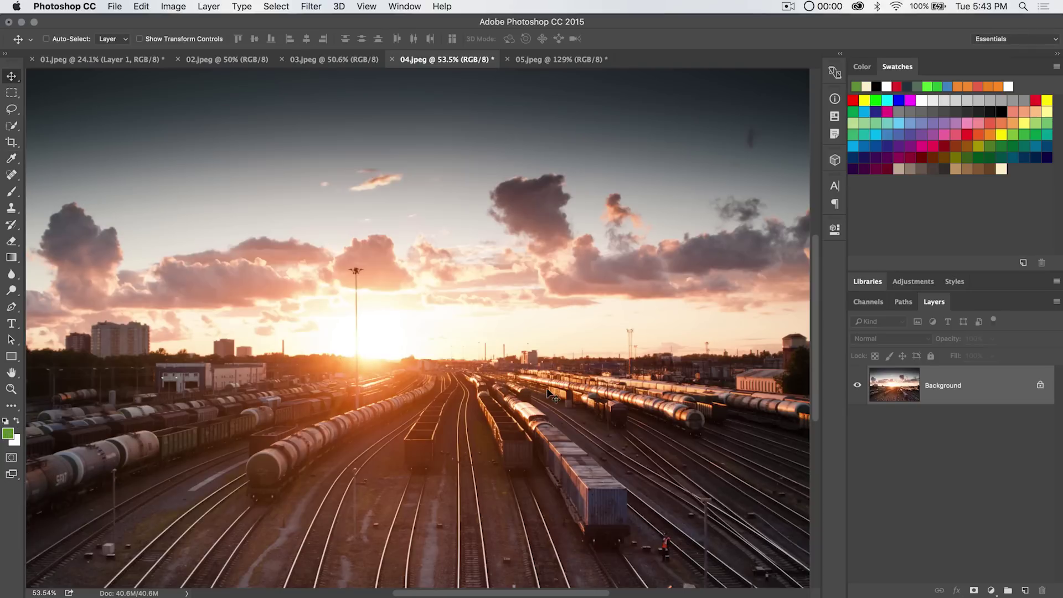